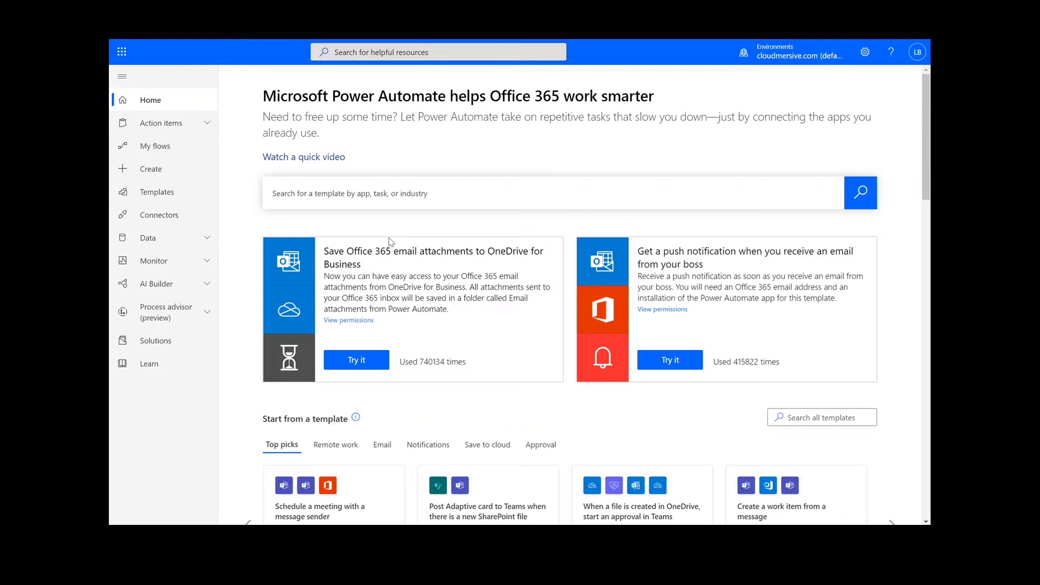
# Step: Create an instant cloud flow named 'Merge PNG Files' with the 'Manually trigger a flow' trigger
pyautogui.click(184, 178)
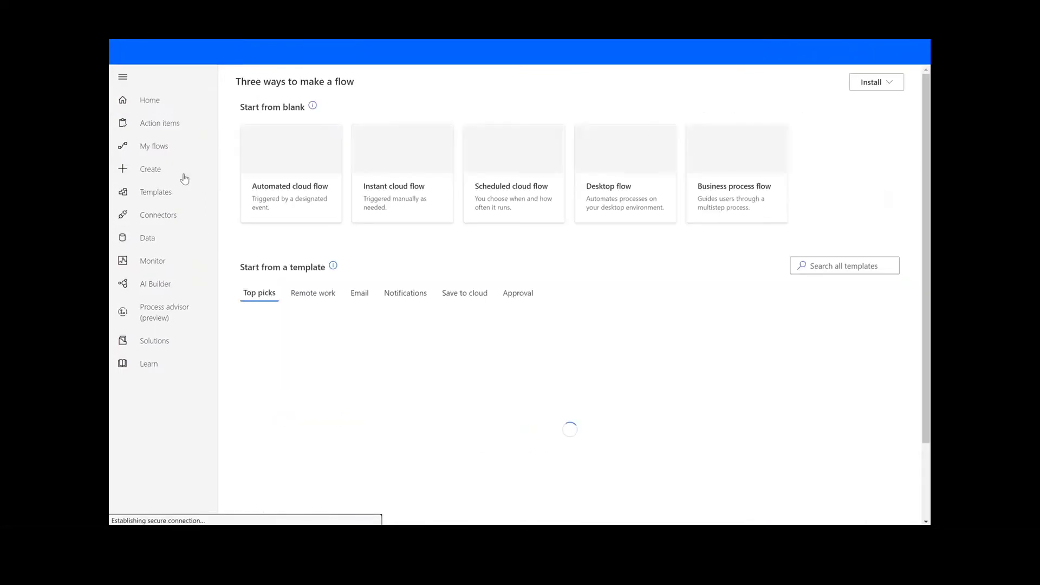
pyautogui.click(382, 179)
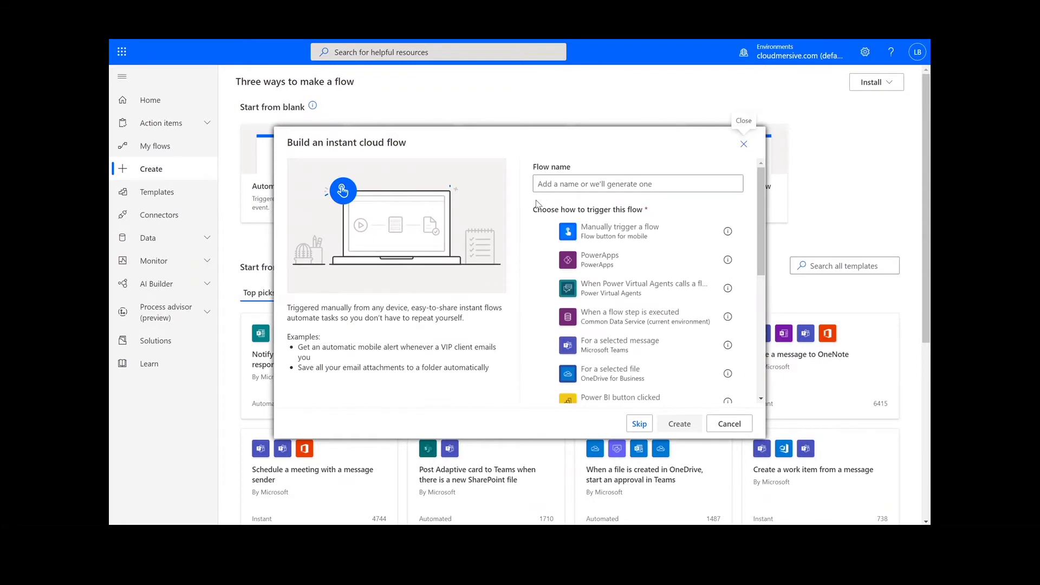
pyautogui.click(561, 185)
pyautogui.write('Mer')
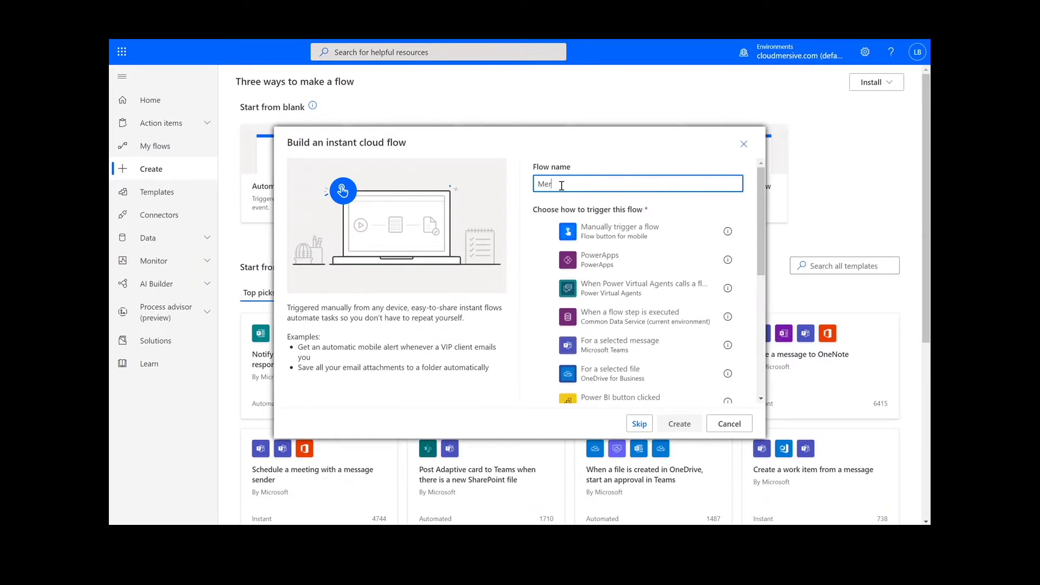
pyautogui.write('gePNG Files')
pyautogui.click(618, 233)
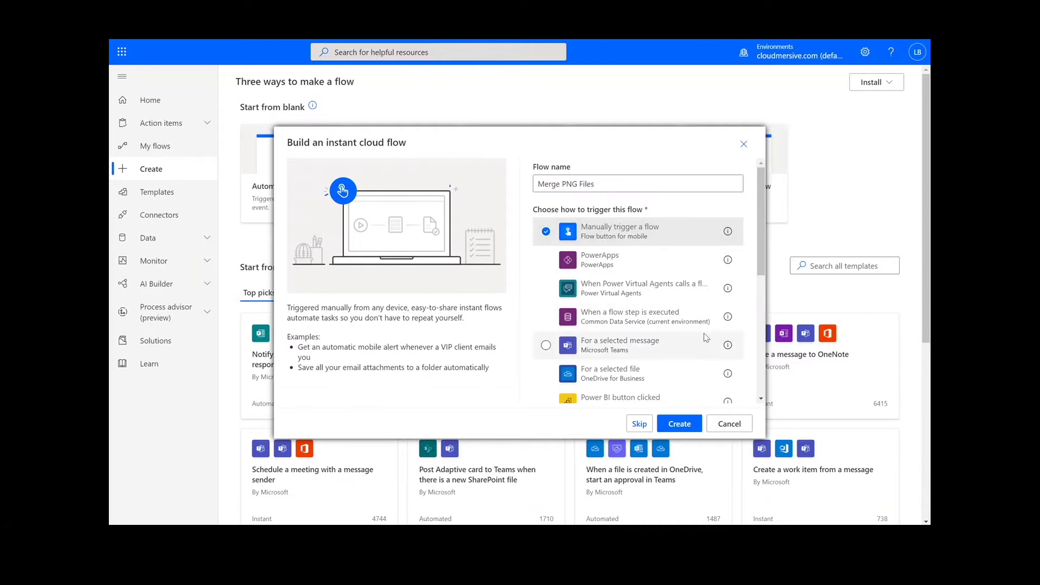
pyautogui.click(679, 423)
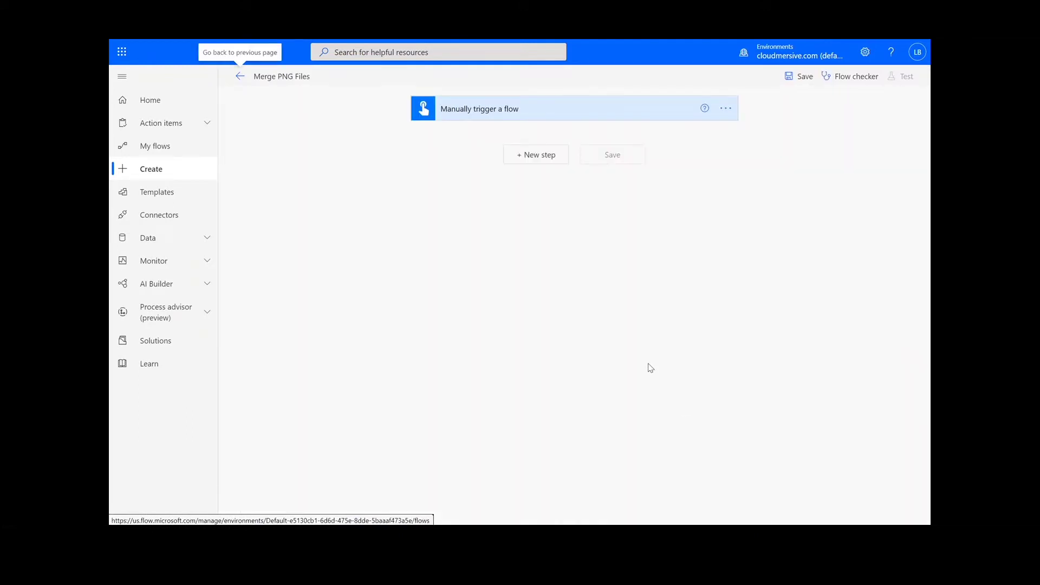
# Step: Add a SharePoint Get file content step reading /Shared Documents/Test Files/Test_png1.png from Content Team
pyautogui.click(532, 162)
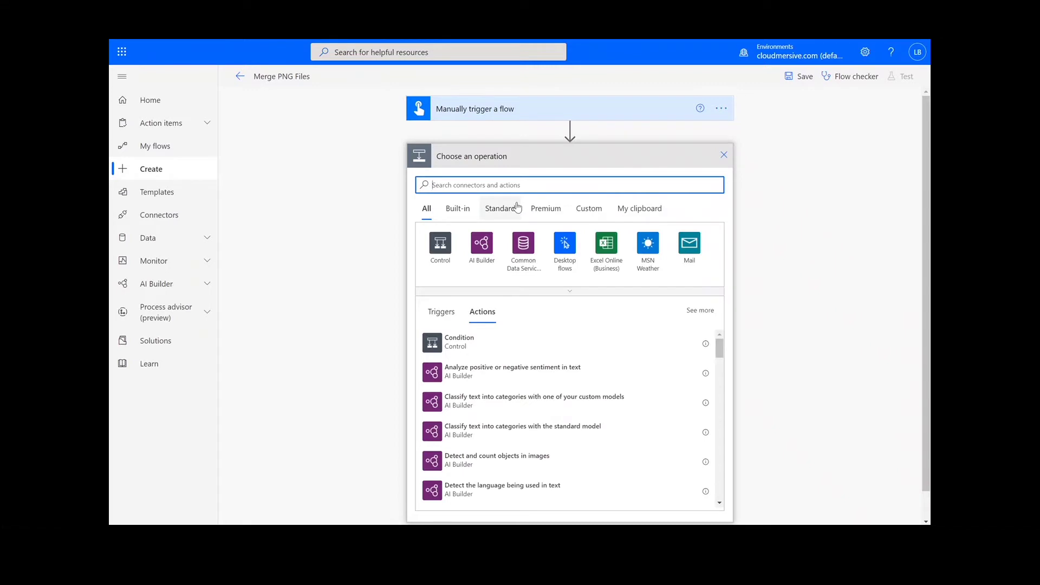
pyautogui.write('sharepoint ge')
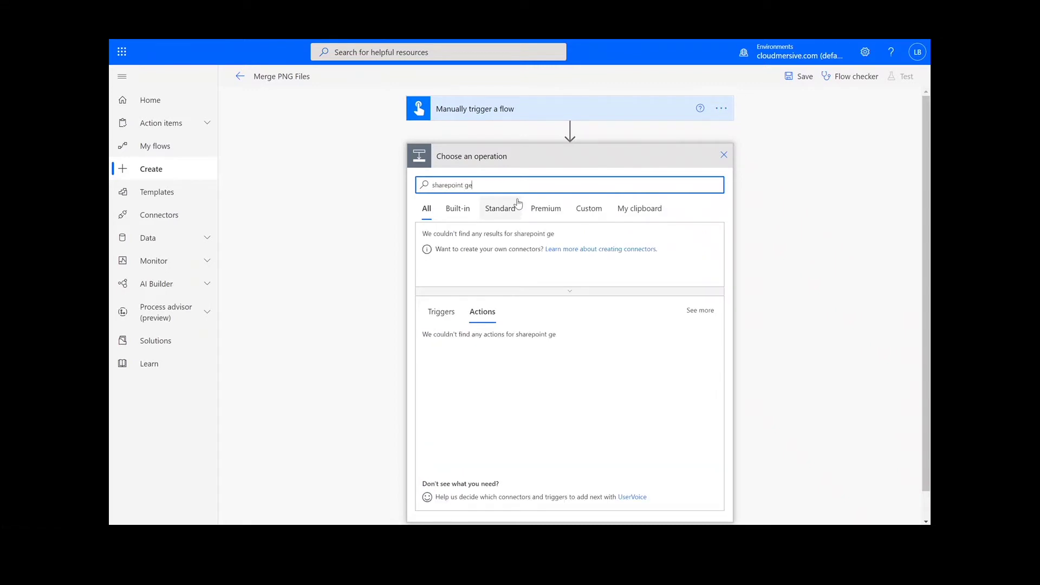
pyautogui.write('t file content')
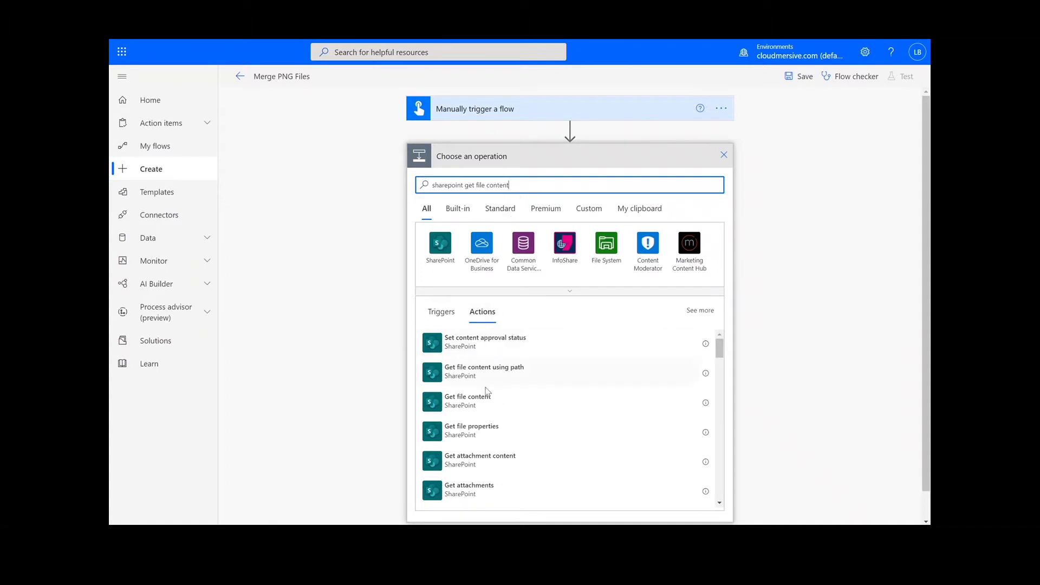
pyautogui.click(484, 401)
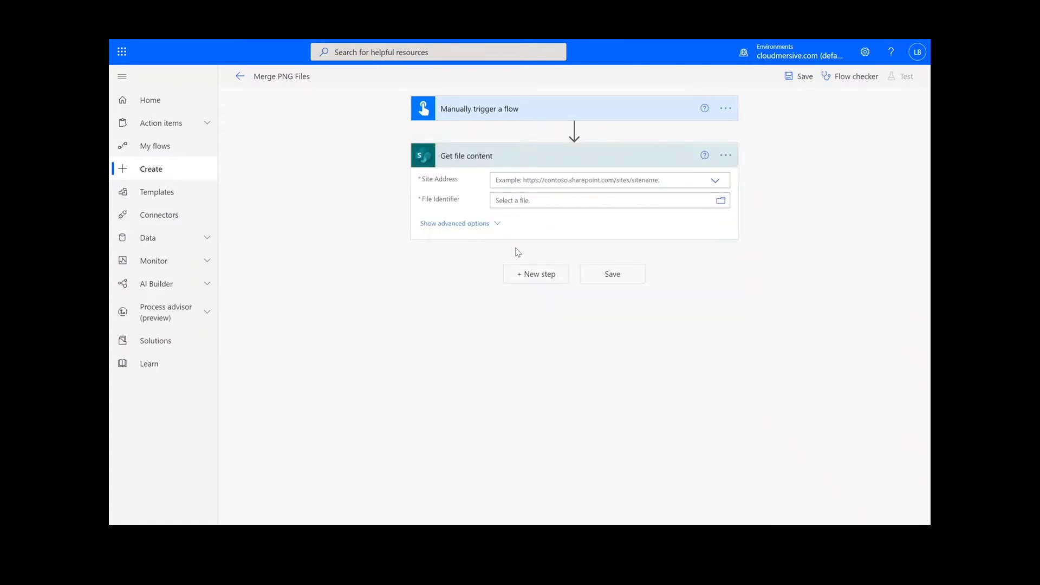
pyautogui.click(536, 184)
pyautogui.click(564, 199)
pyautogui.click(561, 202)
pyautogui.write('/Shared Documents/Test Files/Test_png1.png')
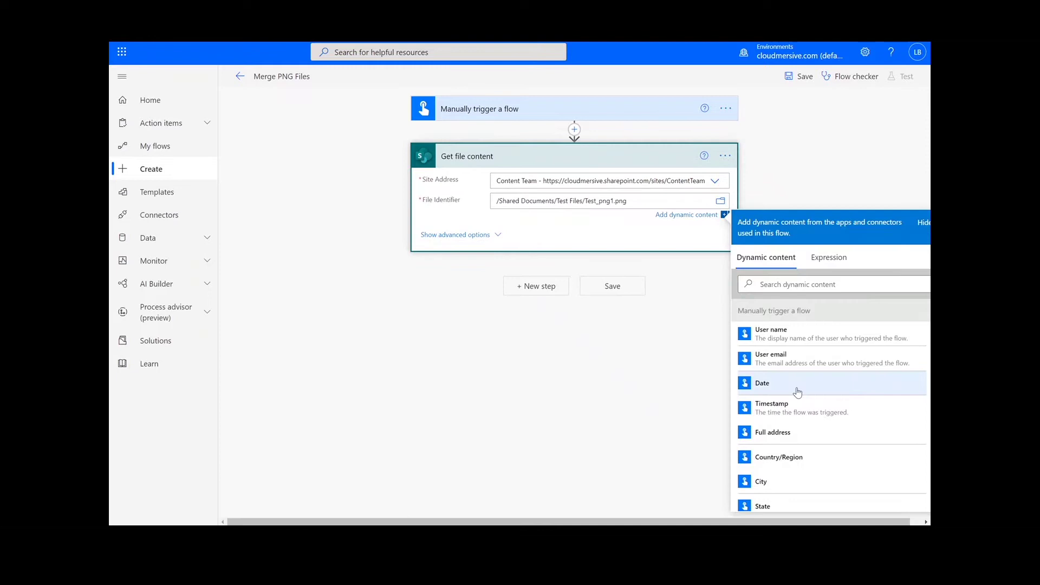
pyautogui.click(641, 345)
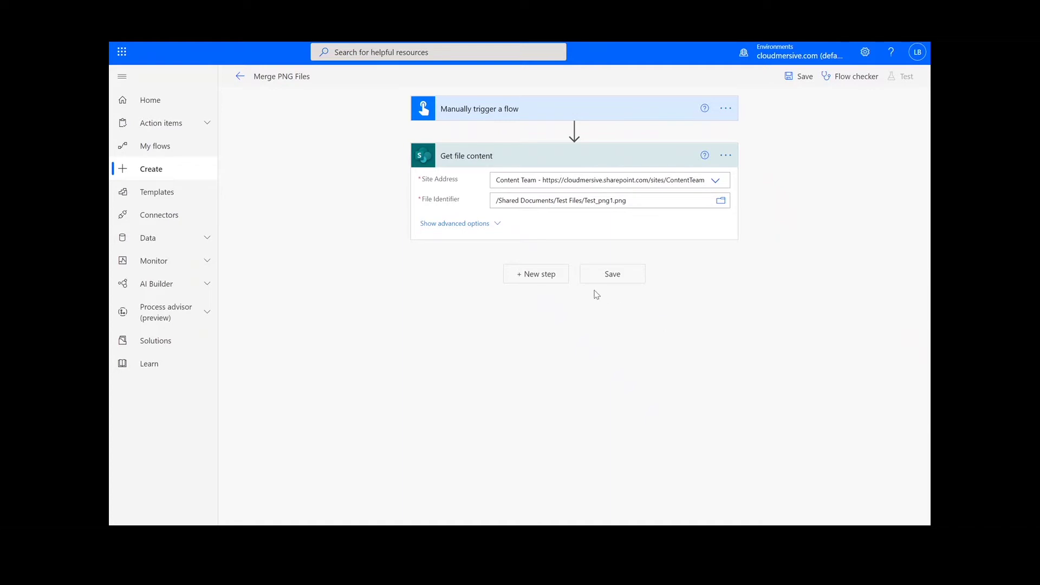
# Step: Add Get file content 2, reading /Shared Documents/Test Files/Test_png2.png from the Content Team site
pyautogui.click(547, 277)
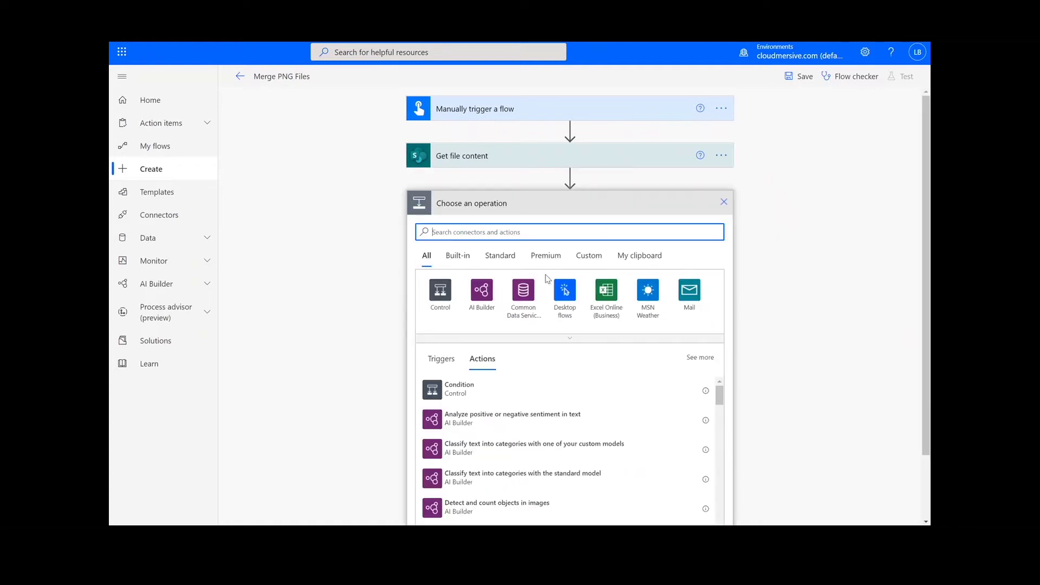
pyautogui.write('sharepoint get')
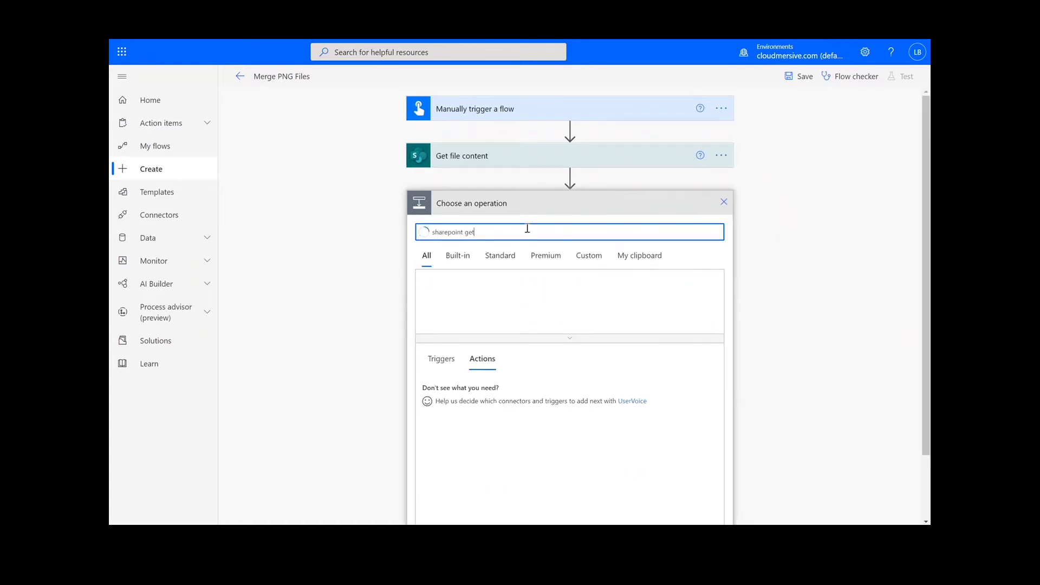
pyautogui.write(' file content')
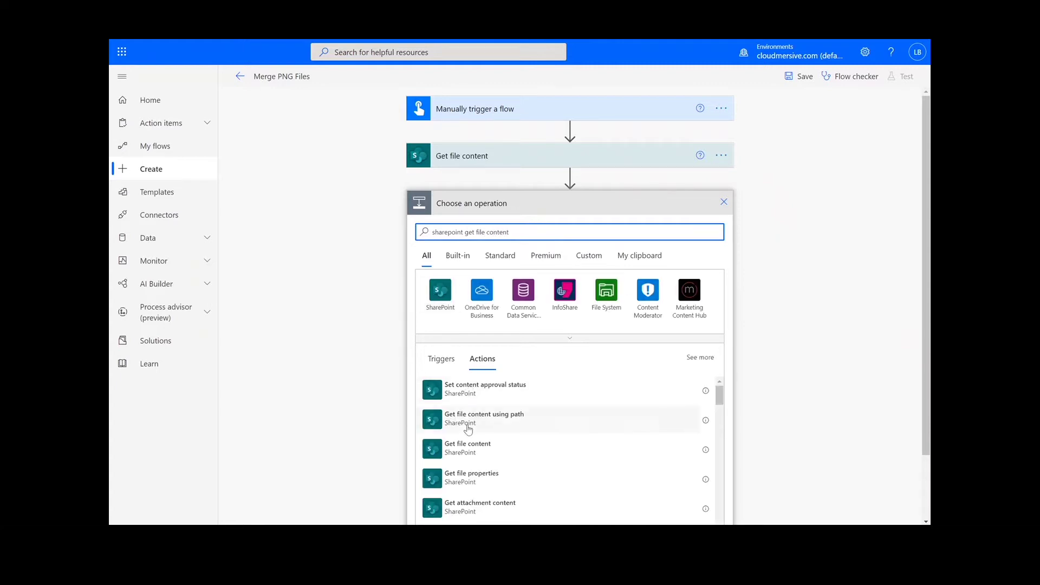
pyautogui.click(469, 447)
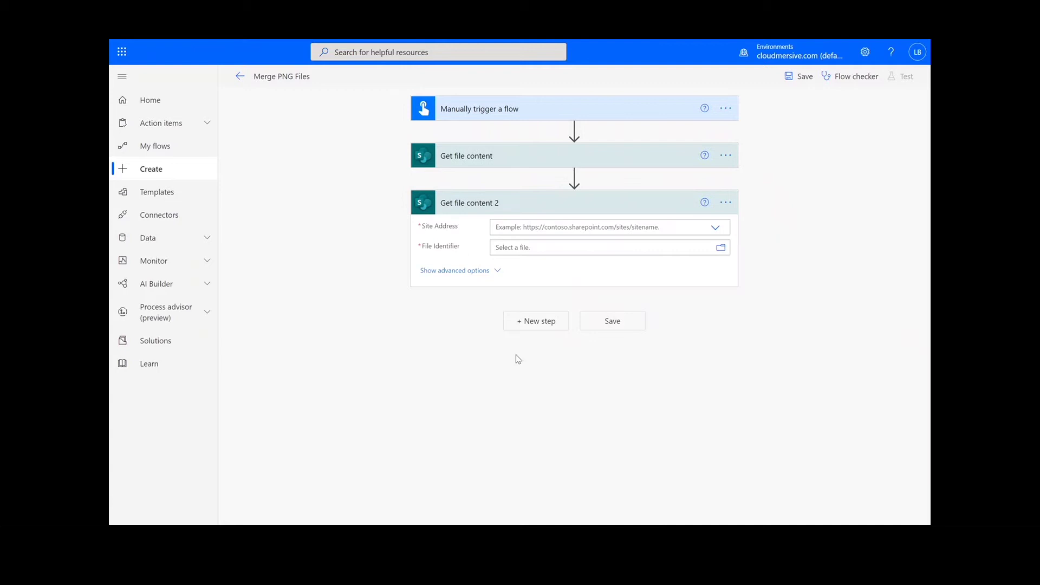
pyautogui.click(695, 227)
pyautogui.click(649, 247)
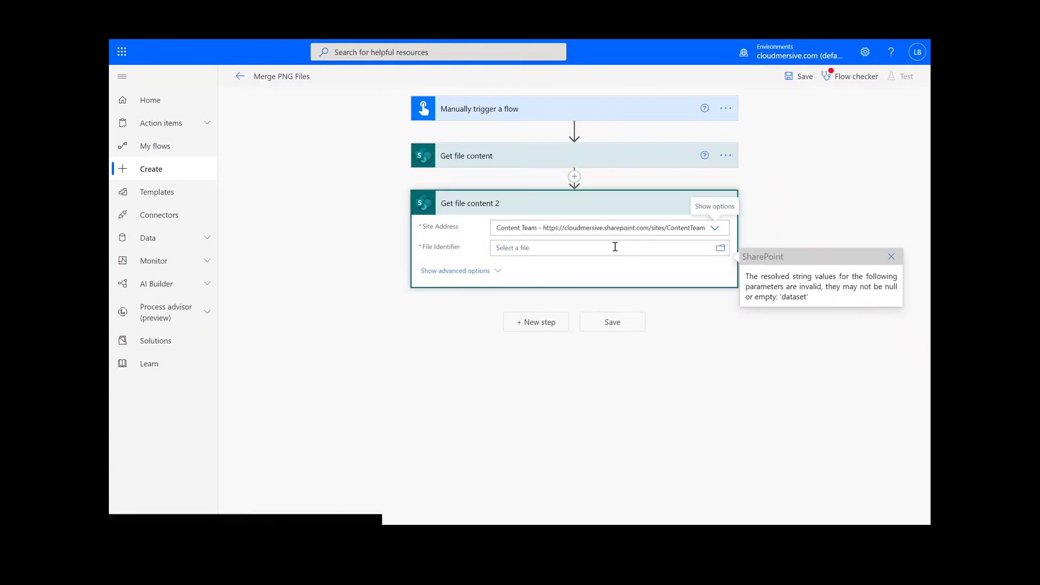
pyautogui.click(609, 248)
pyautogui.write('/Shared Documents/Test Files/Test_png2.png')
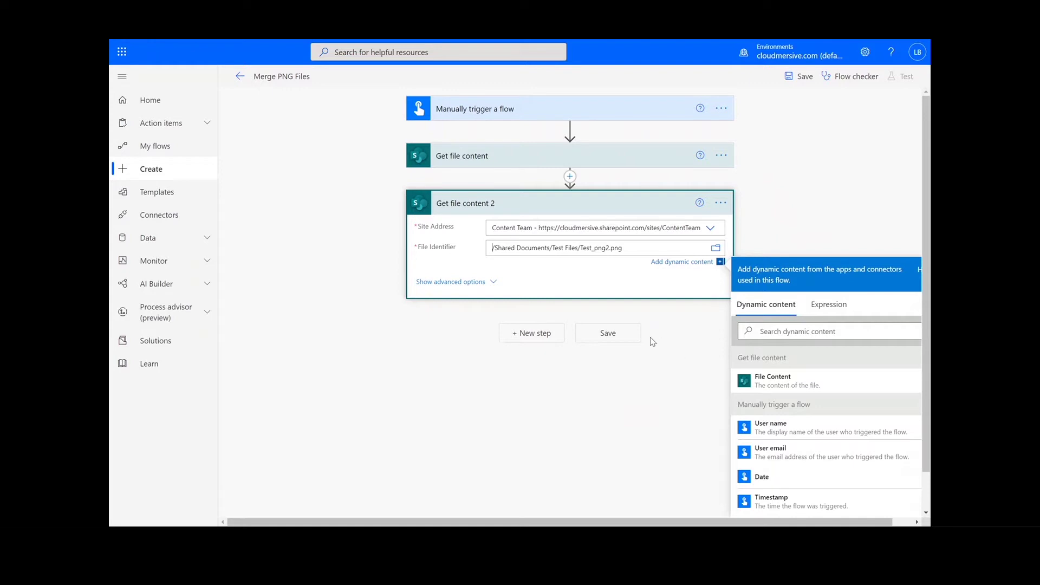
# Step: Add the Cloudmersive 'Merge Multiple PNG Files Together' action below Get file content 2
pyautogui.click(523, 334)
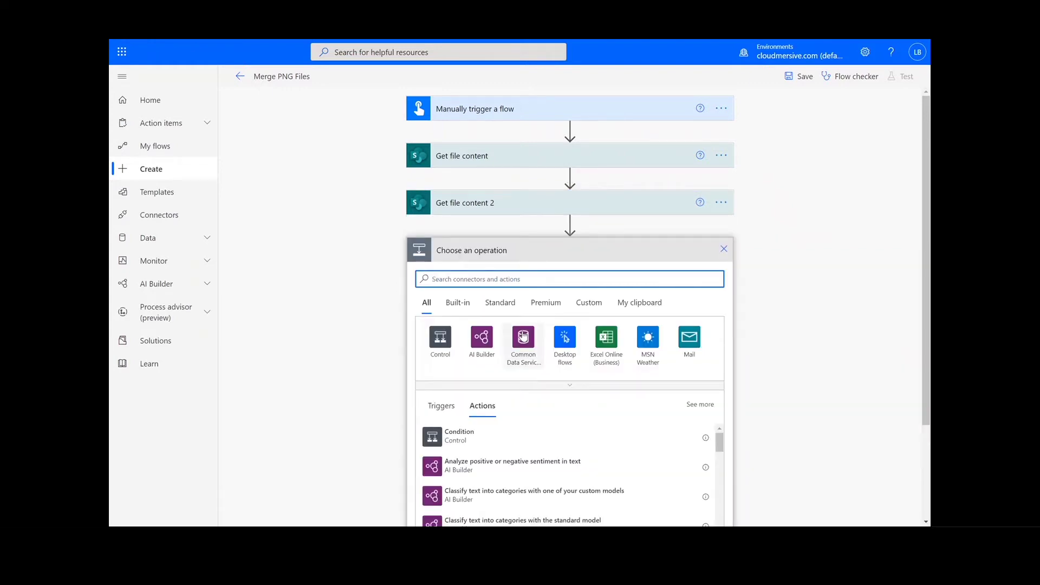
pyautogui.write('cloudmersive')
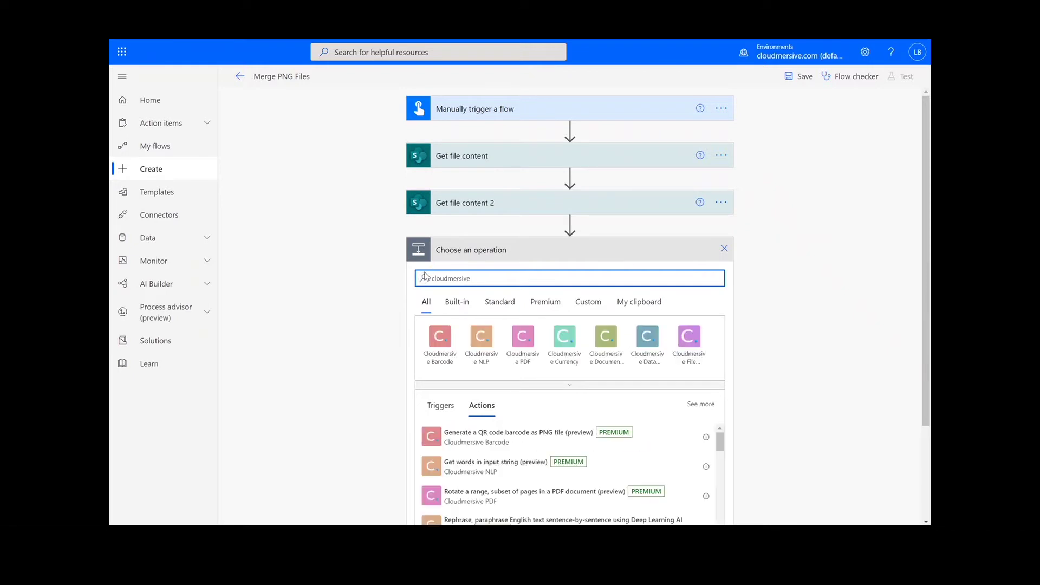
pyautogui.click(613, 362)
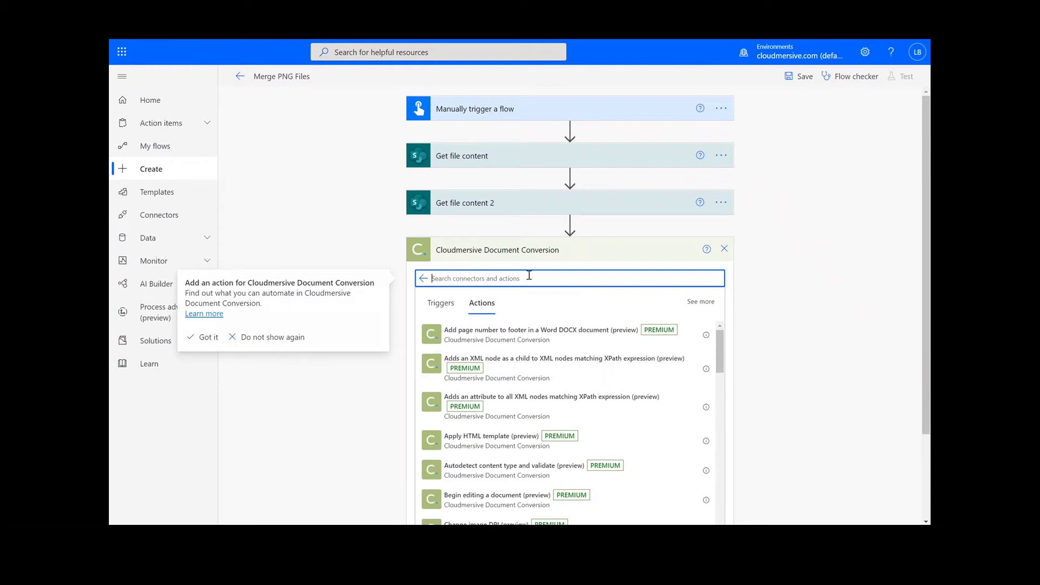
pyautogui.write('merge png')
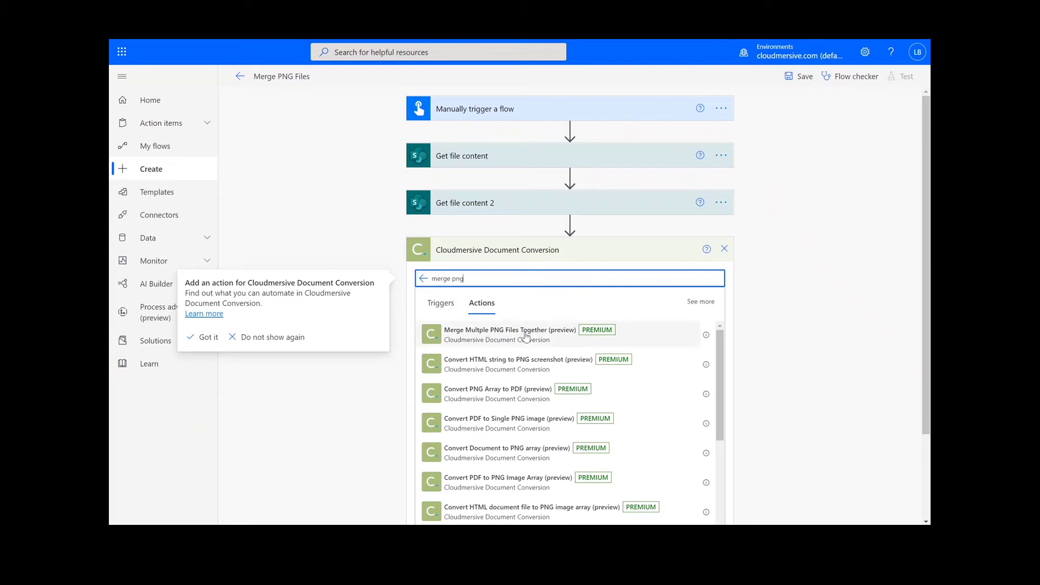
pyautogui.click(525, 336)
pyautogui.click(525, 335)
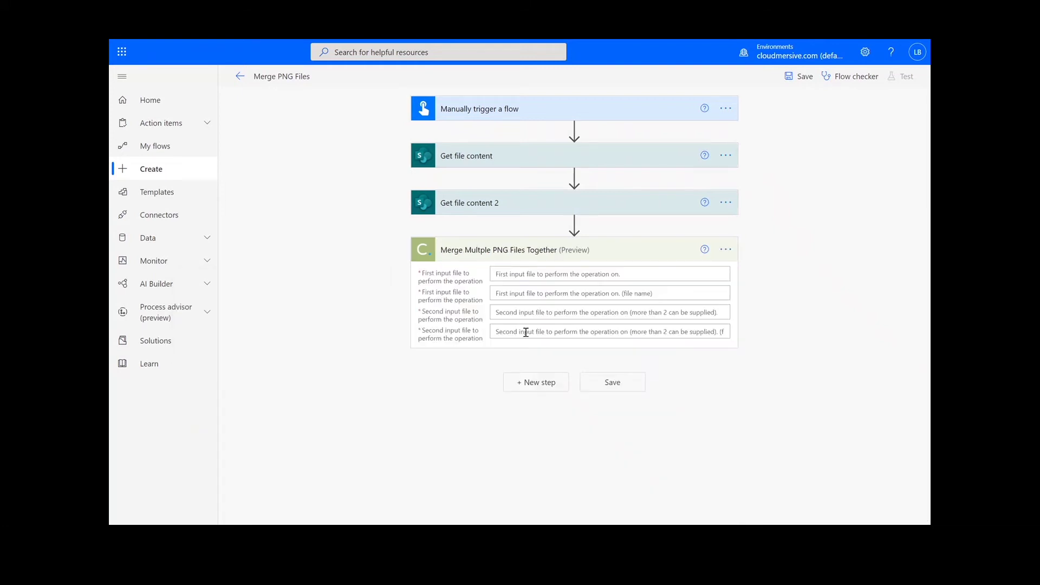
# Step: Give the merge step both File Content tokens, named Test_png1.png and Test_png2.png
pyautogui.click(536, 276)
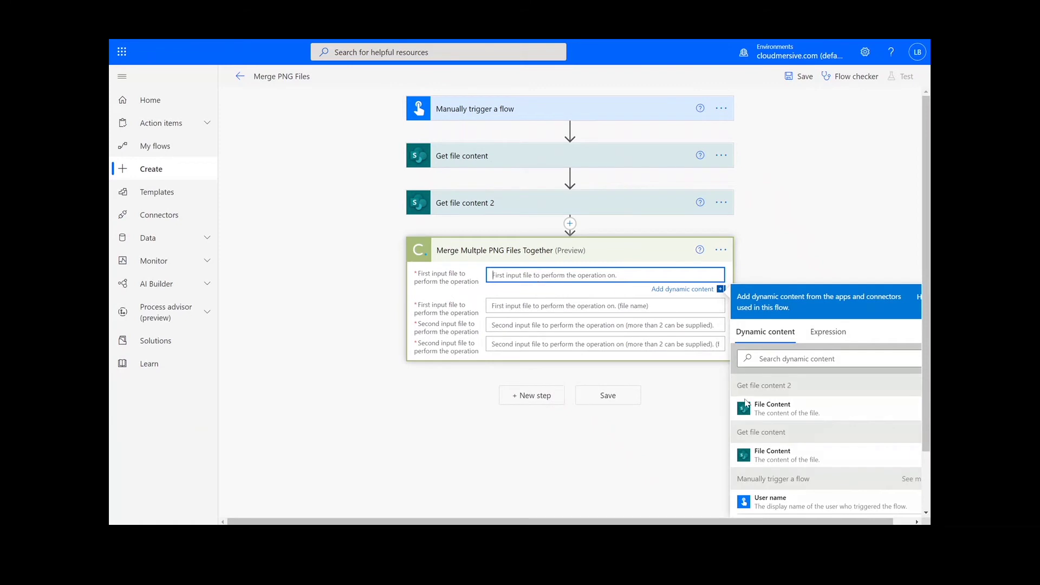
pyautogui.click(755, 455)
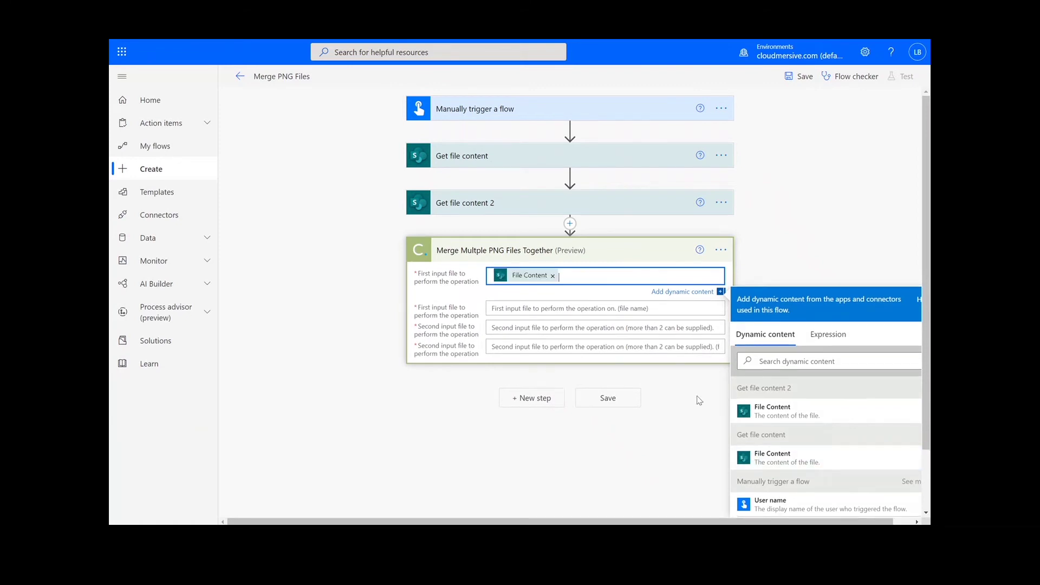
pyautogui.click(555, 307)
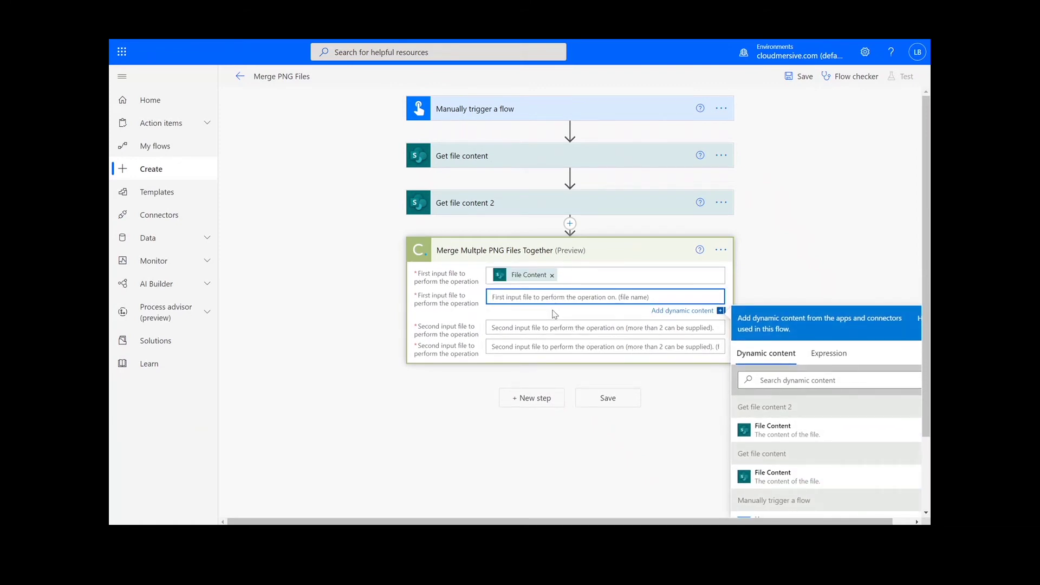
pyautogui.write('Test_')
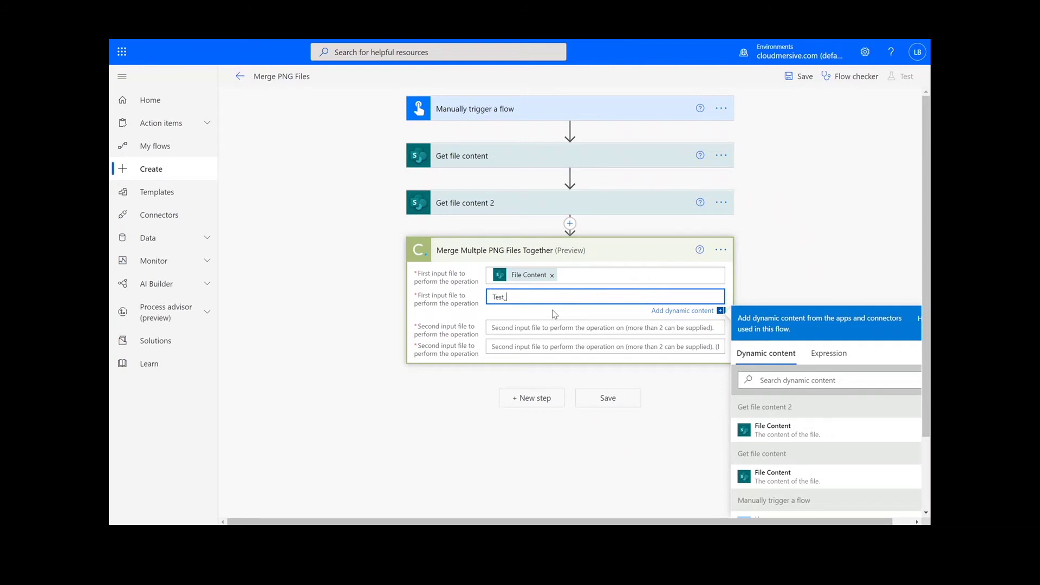
pyautogui.write('png1.png')
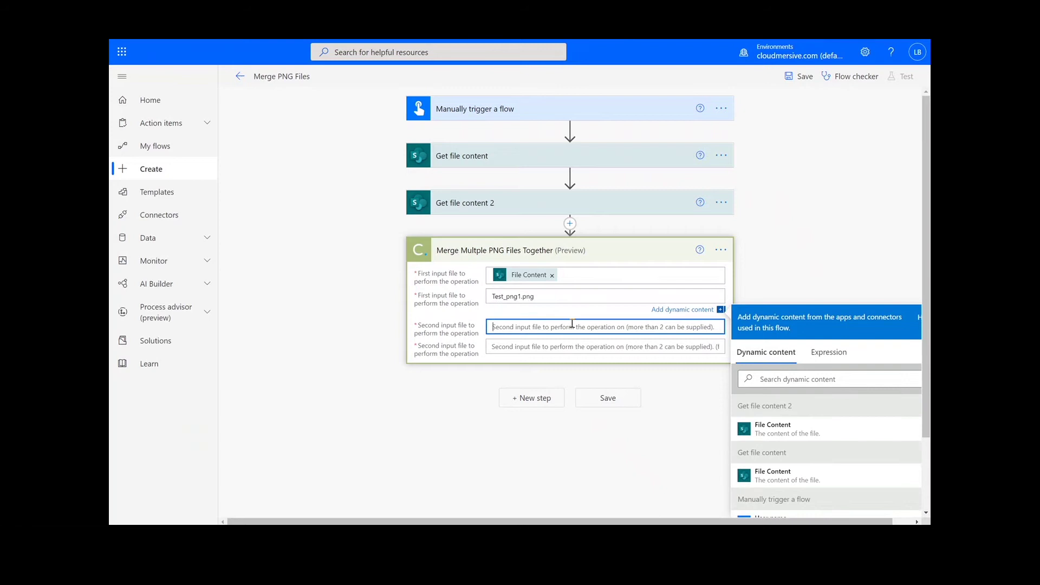
pyautogui.click(565, 327)
pyautogui.click(773, 449)
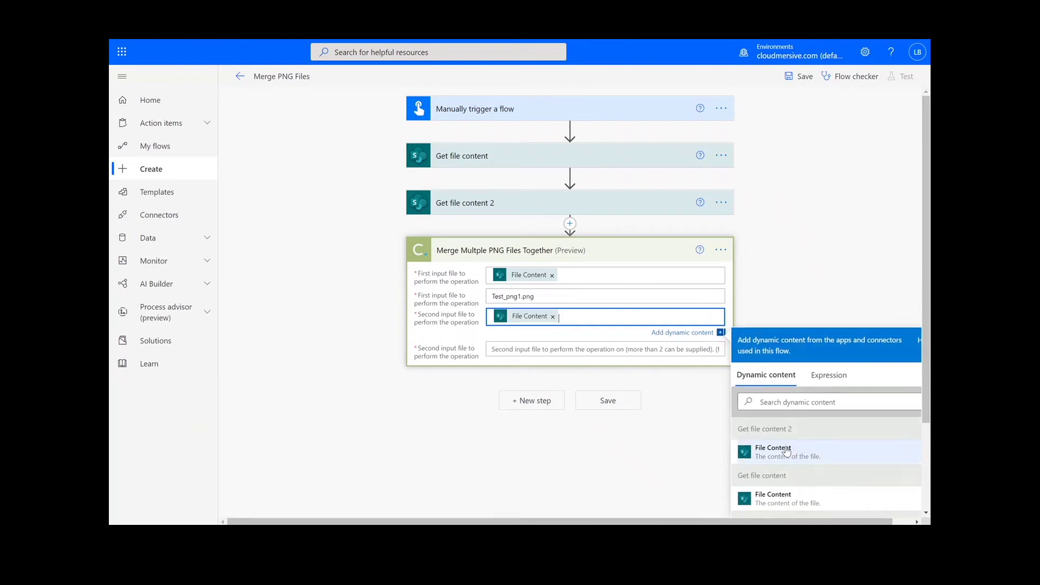
pyautogui.click(574, 351)
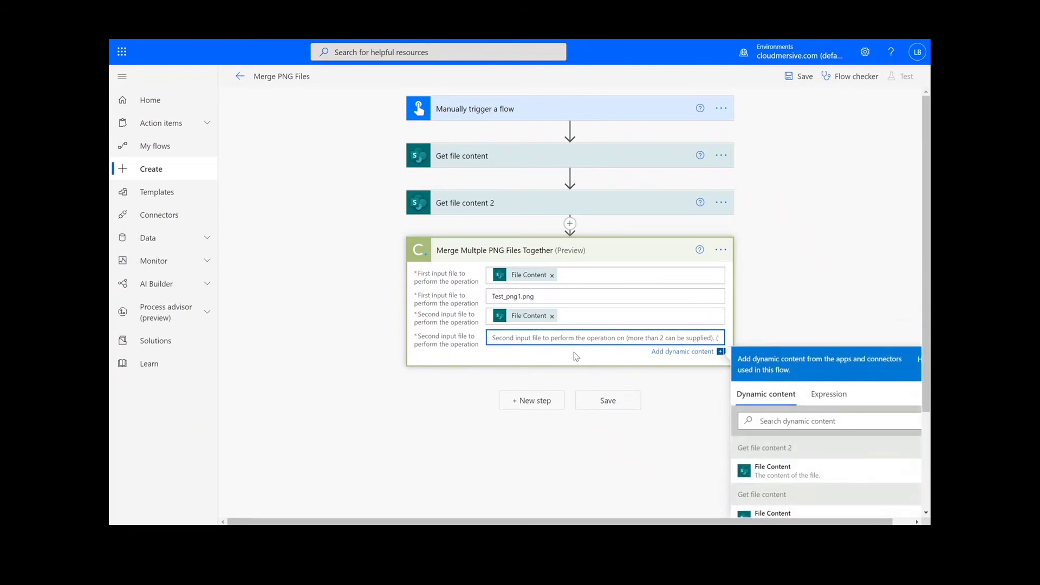
pyautogui.write('Test')
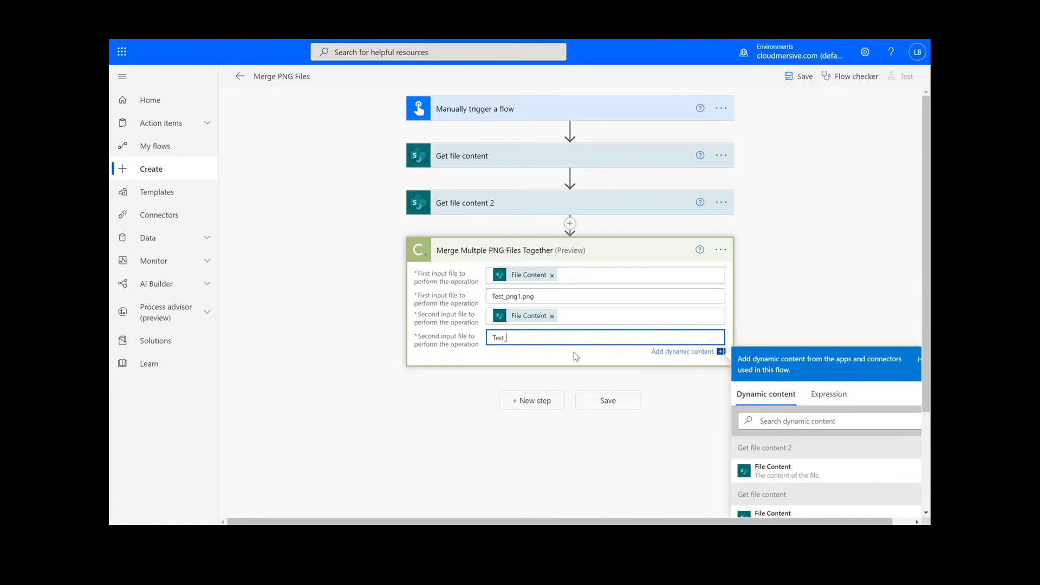
pyautogui.write('_png2.png')
# Step: Add a SharePoint Create file step after the merge step
pyautogui.click(530, 406)
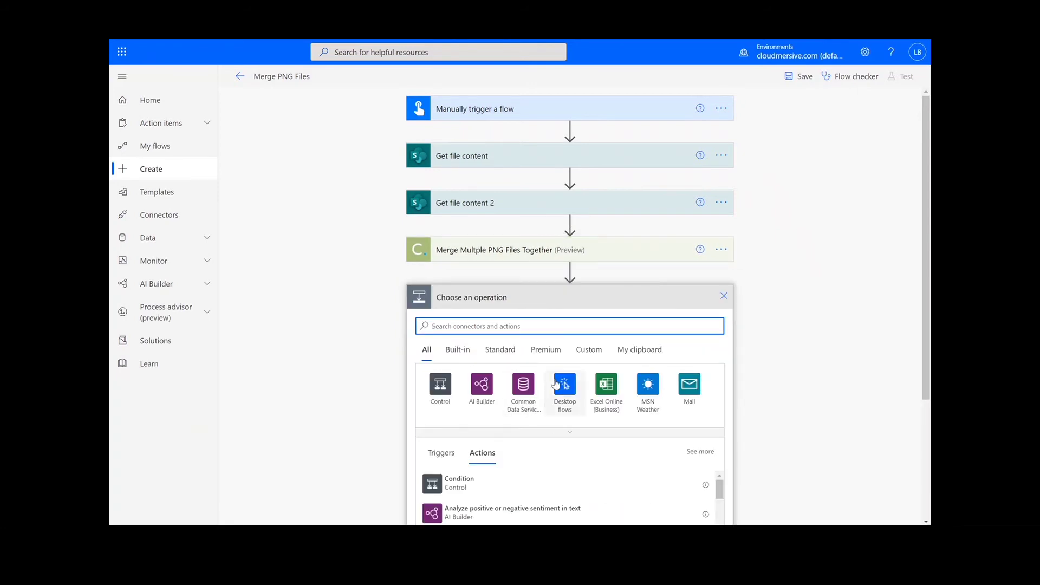
pyautogui.write('create file')
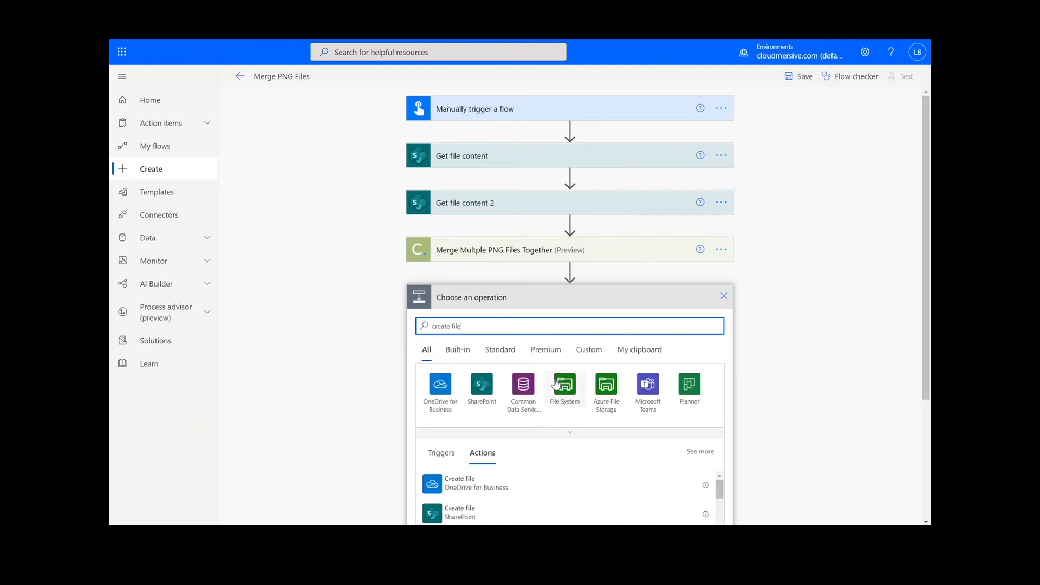
pyautogui.click(515, 514)
pyautogui.click(572, 520)
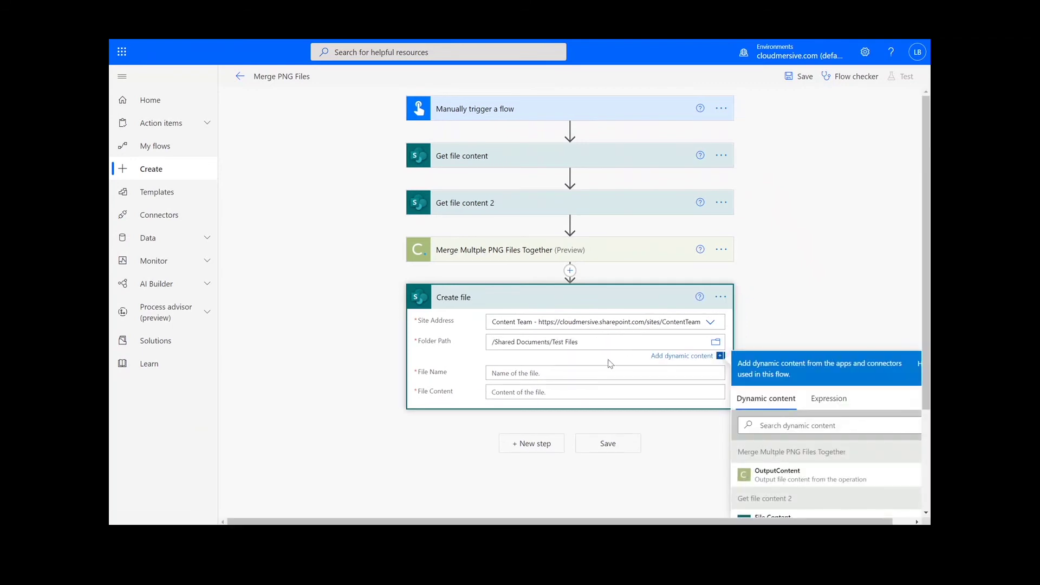
# Step: Name the new file output.png and use the merged OutputContent as its content
pyautogui.click(585, 372)
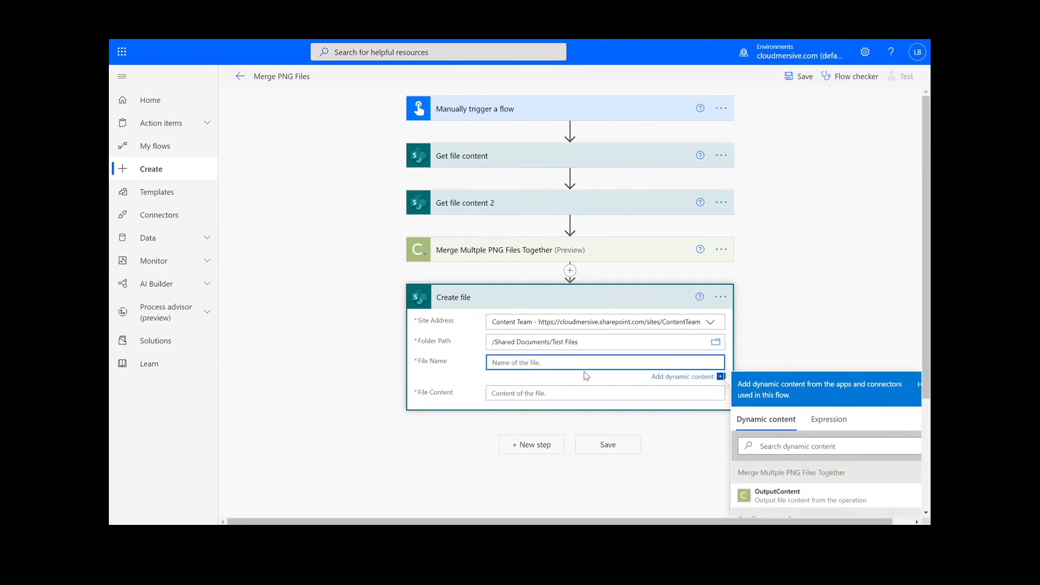
pyautogui.write('output.png')
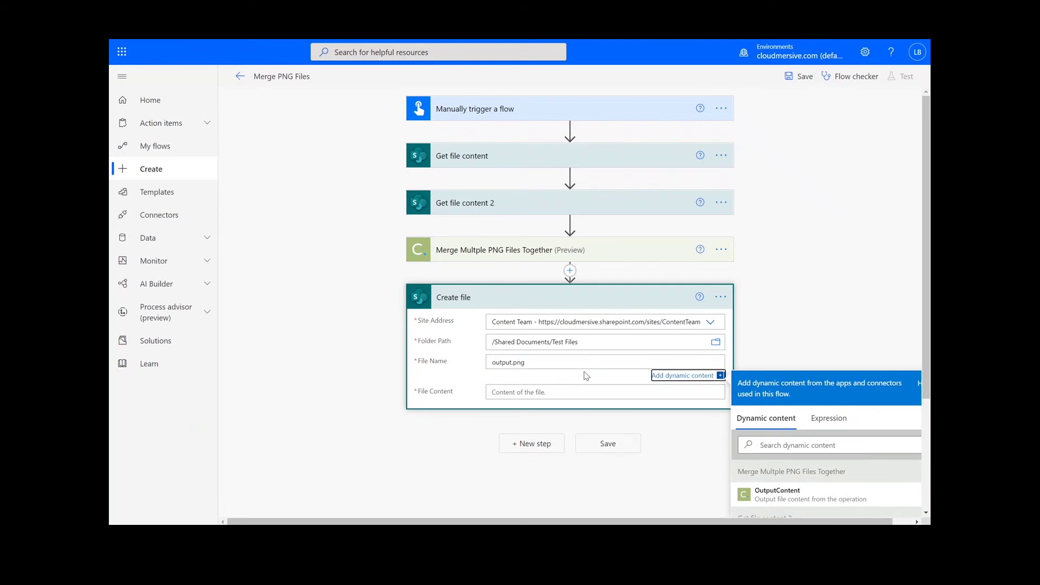
pyautogui.click(605, 392)
pyautogui.scroll(-2, 773, 454)
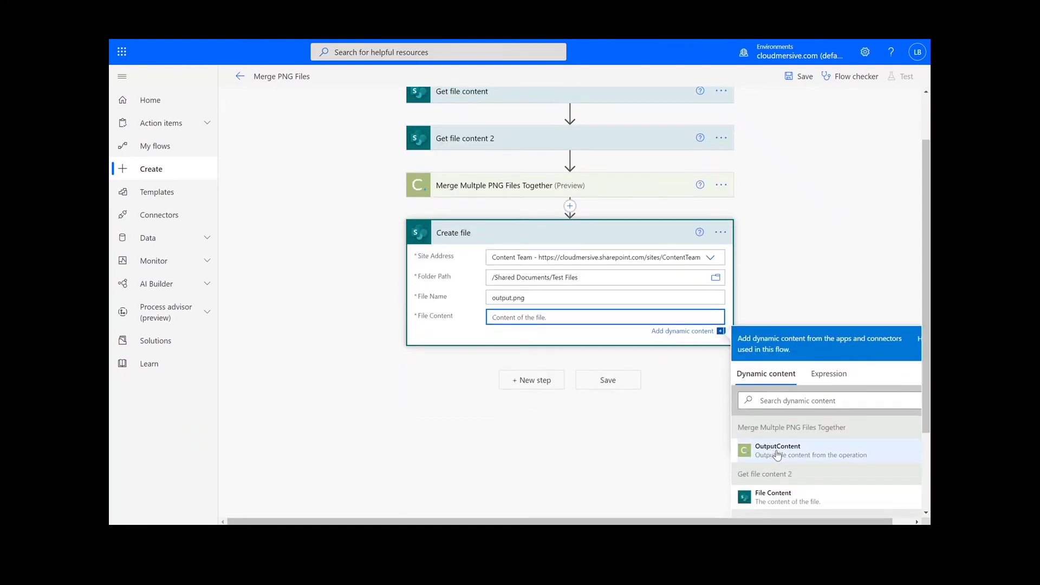
pyautogui.click(778, 455)
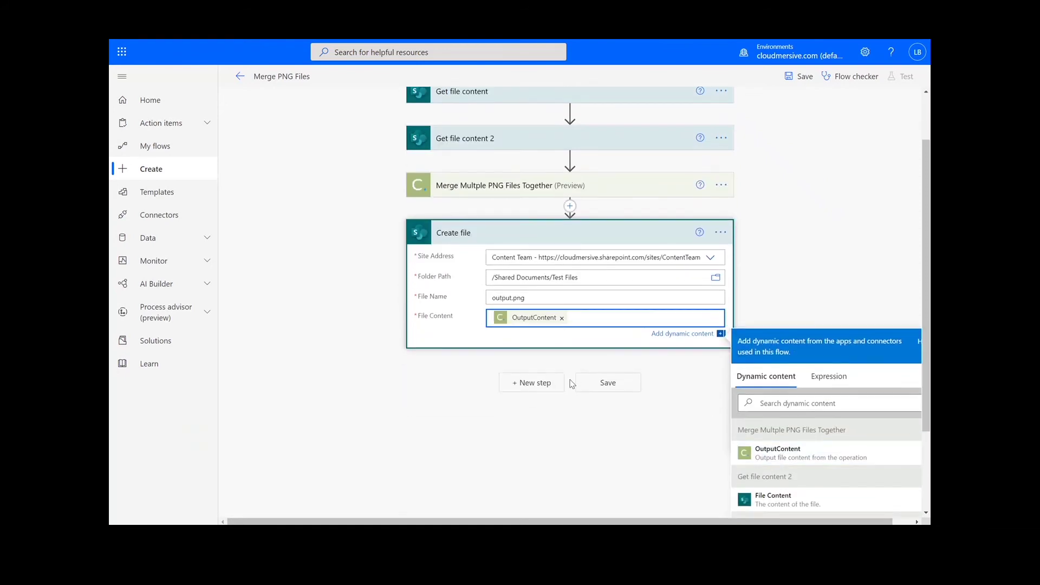
# Step: Save the flow and run a manual test of it, confirming connections and Run flow
pyautogui.click(607, 383)
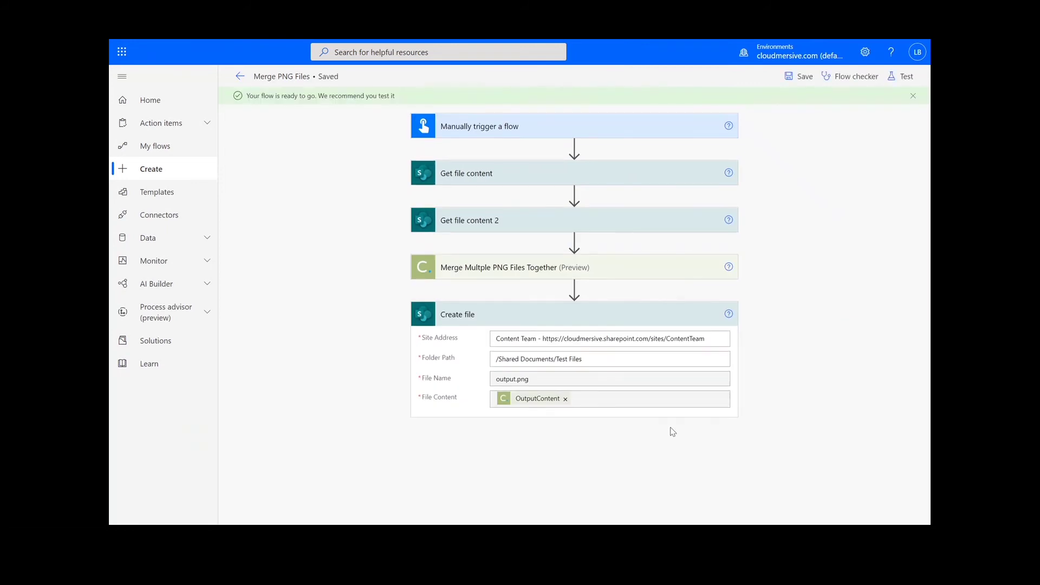
pyautogui.click(898, 79)
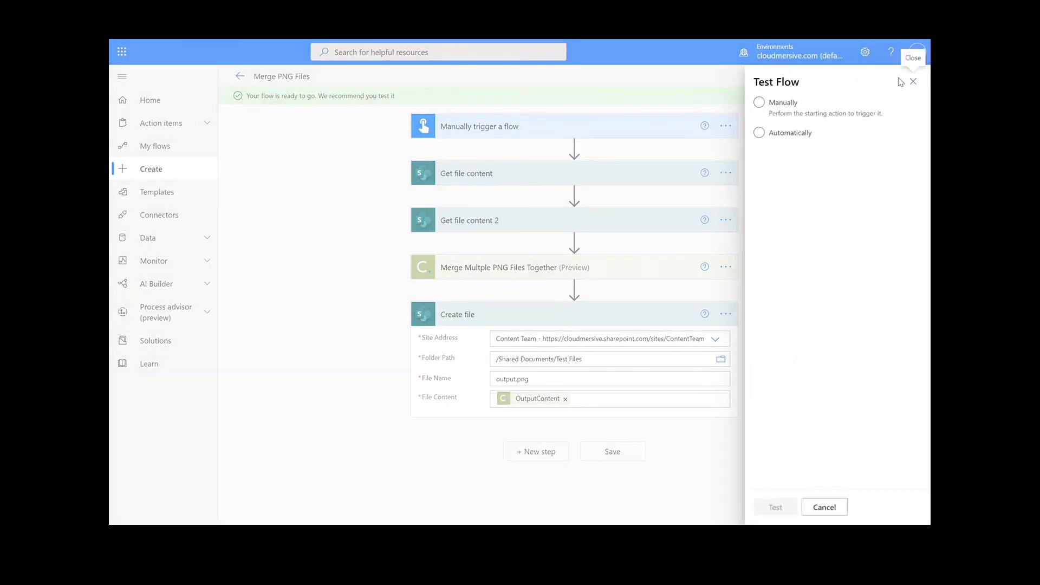
pyautogui.click(801, 113)
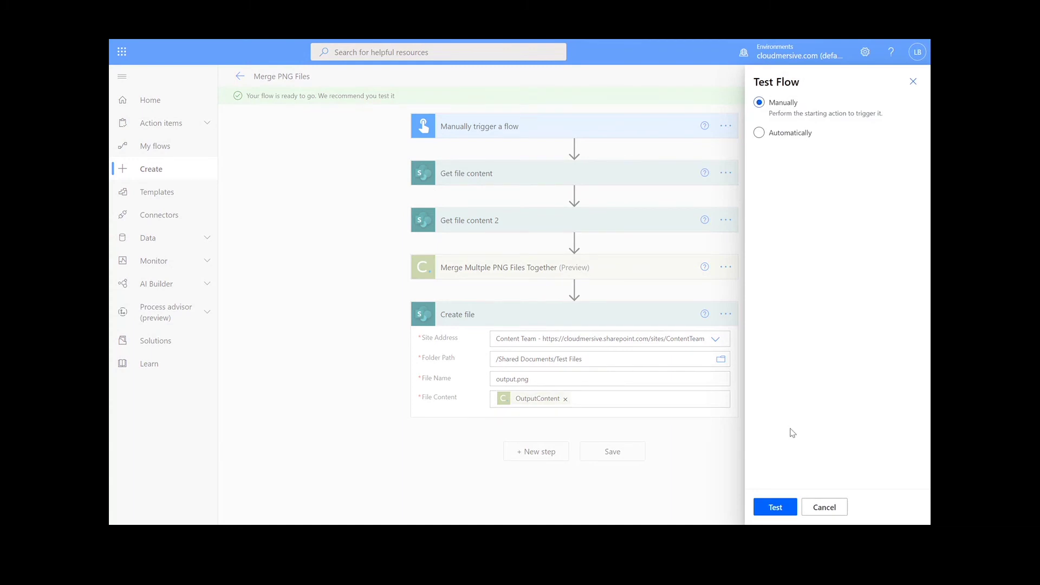
pyautogui.click(774, 506)
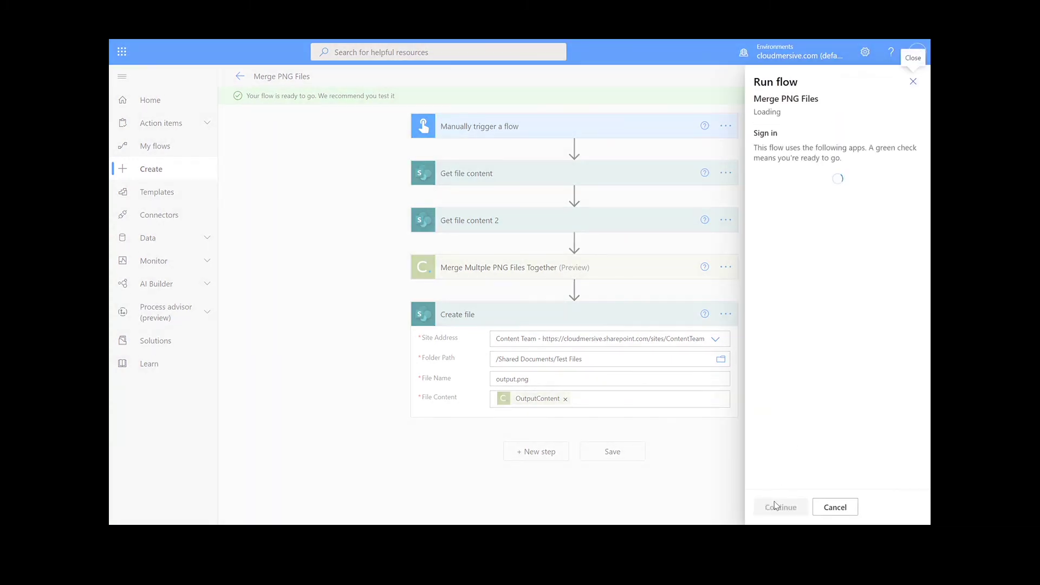
pyautogui.click(774, 506)
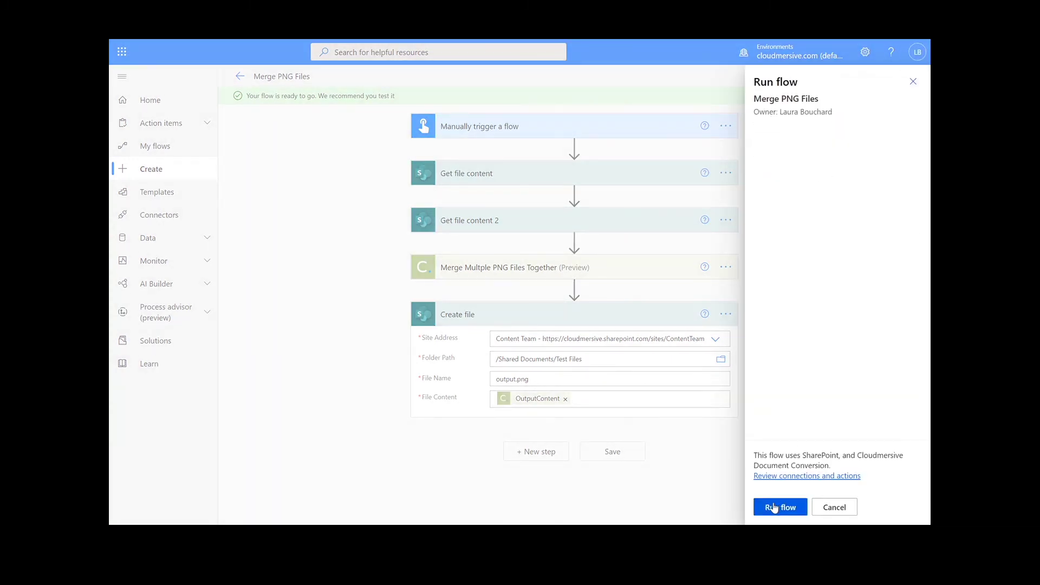
pyautogui.click(775, 507)
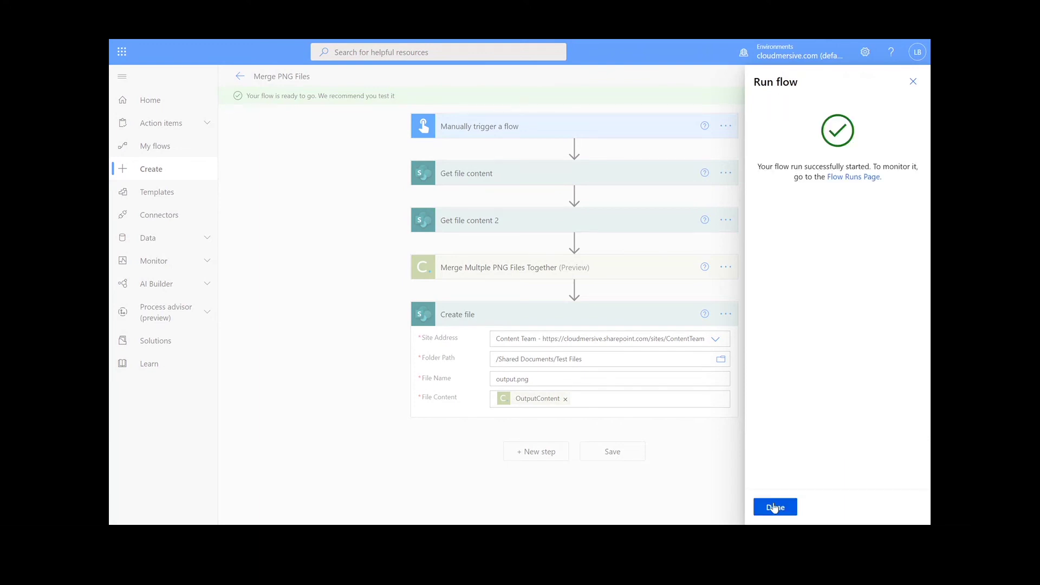
pyautogui.click(774, 508)
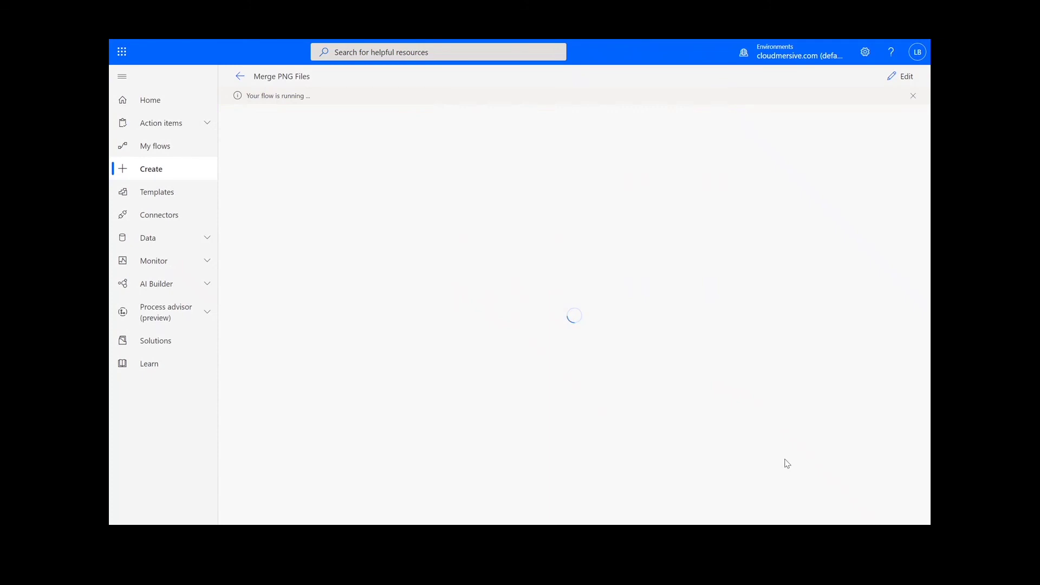